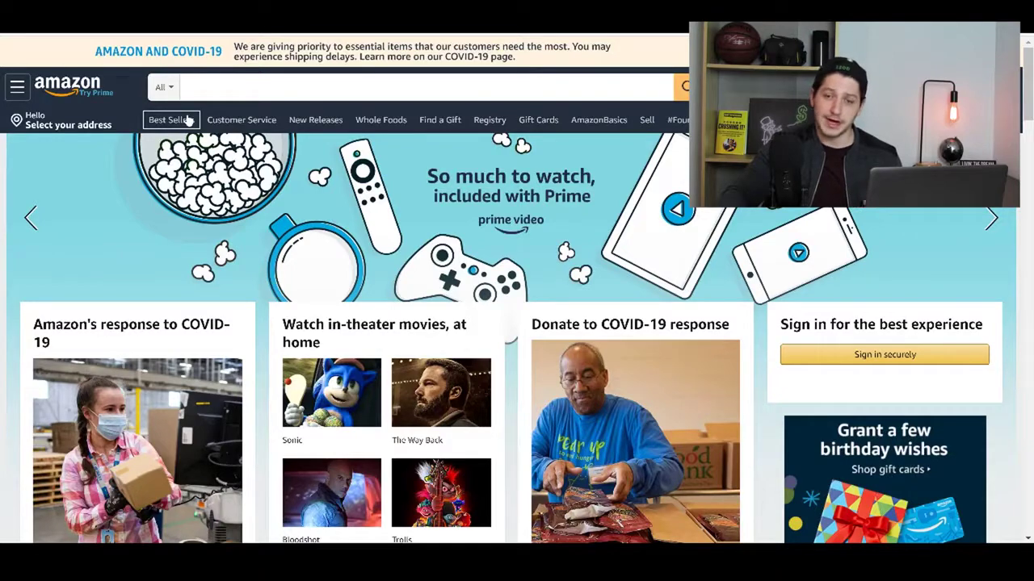
# Open Amazon's Best Sellers and scroll through the rankings to find Jenga Classic Game
pyautogui.click(188, 120)
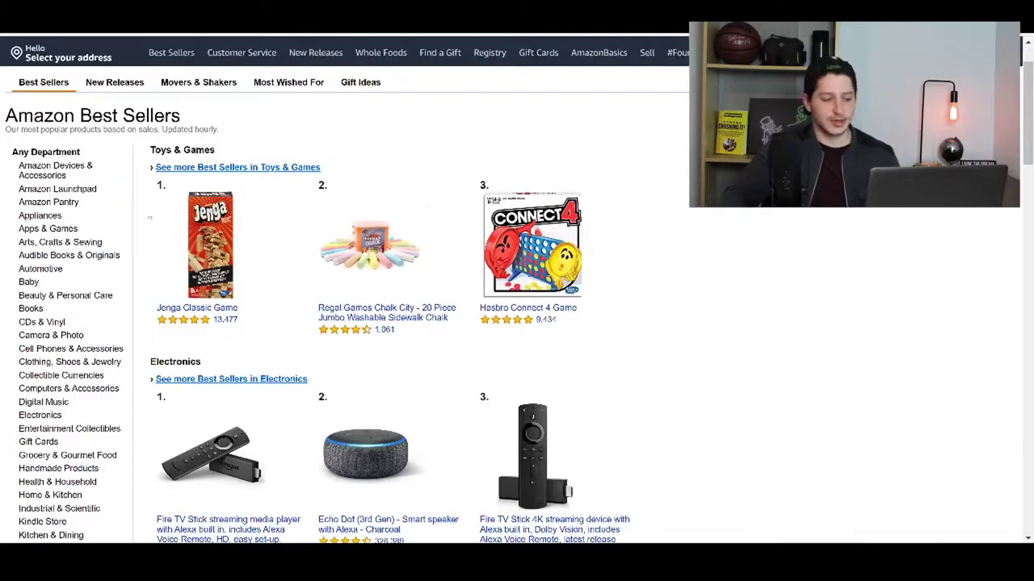
pyautogui.scroll(-3, 72, 226)
pyautogui.scroll(4, 161, 283)
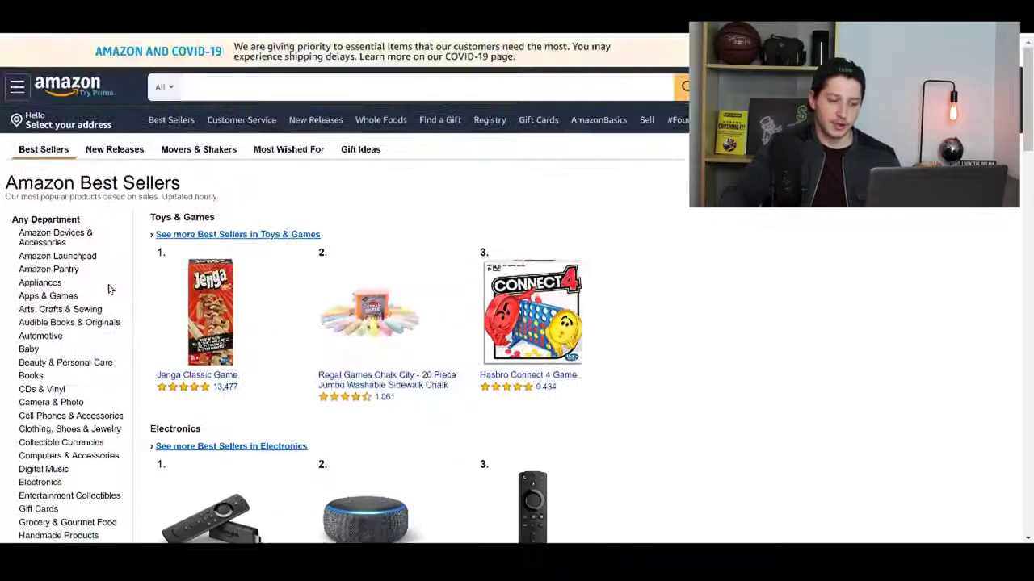
pyautogui.scroll(-1, 271, 344)
pyautogui.scroll(-2, 271, 344)
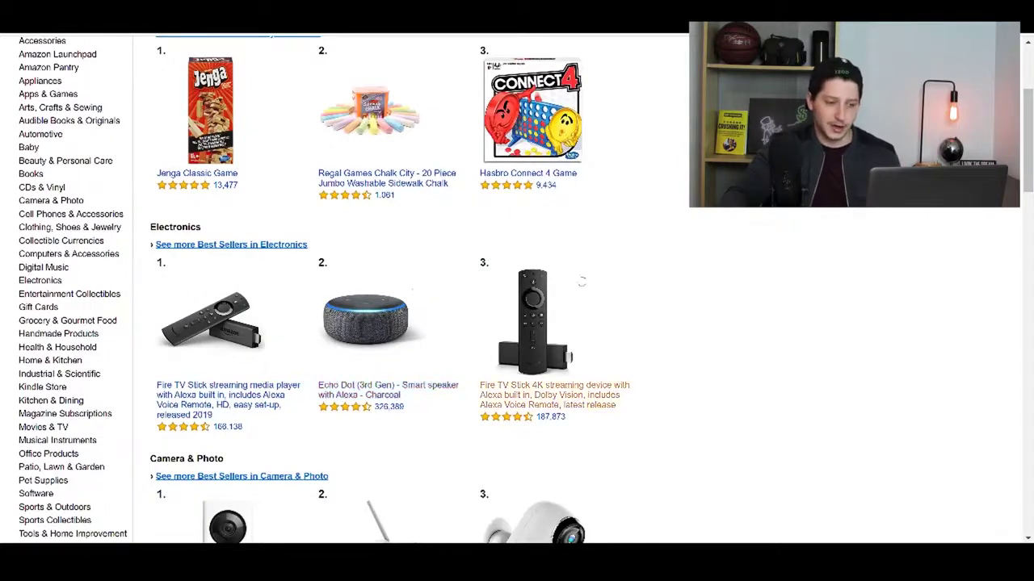
pyautogui.scroll(1, 283, 267)
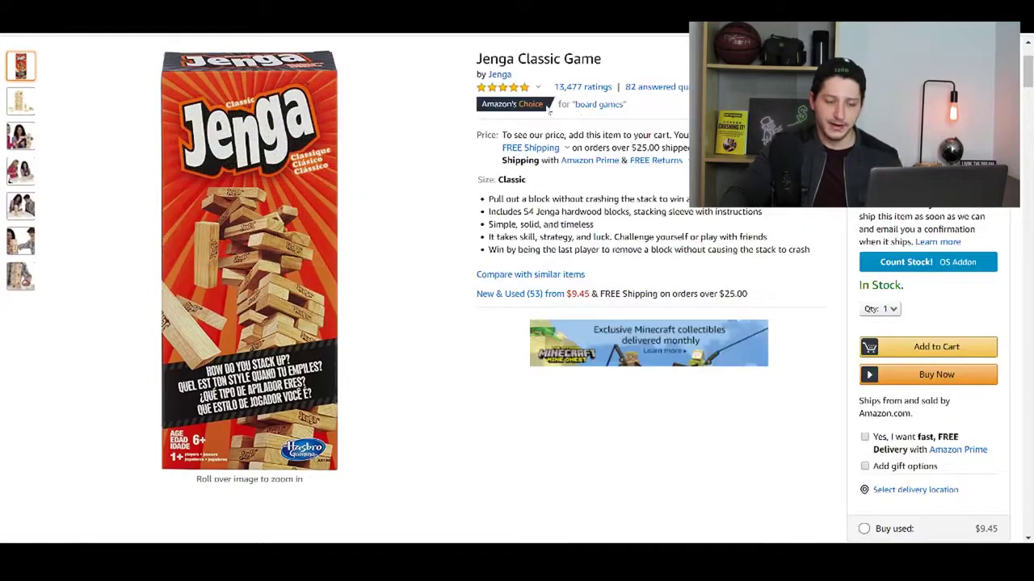
# Review the Jenga Classic Game page's image, ratings and details down to the offers link
pyautogui.moveTo(510, 99)
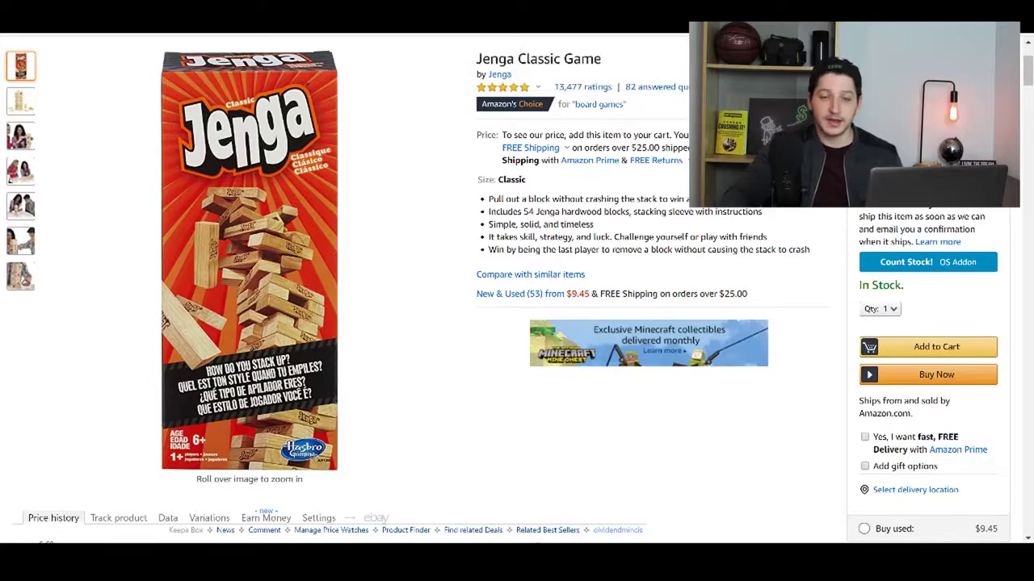
pyautogui.scroll(-3, 441, 281)
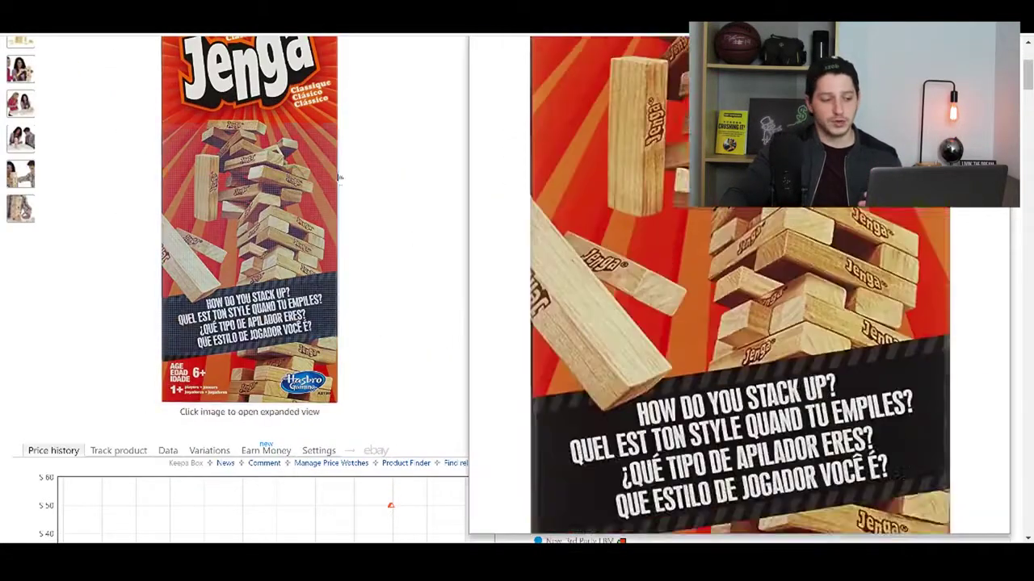
pyautogui.moveTo(259, 258)
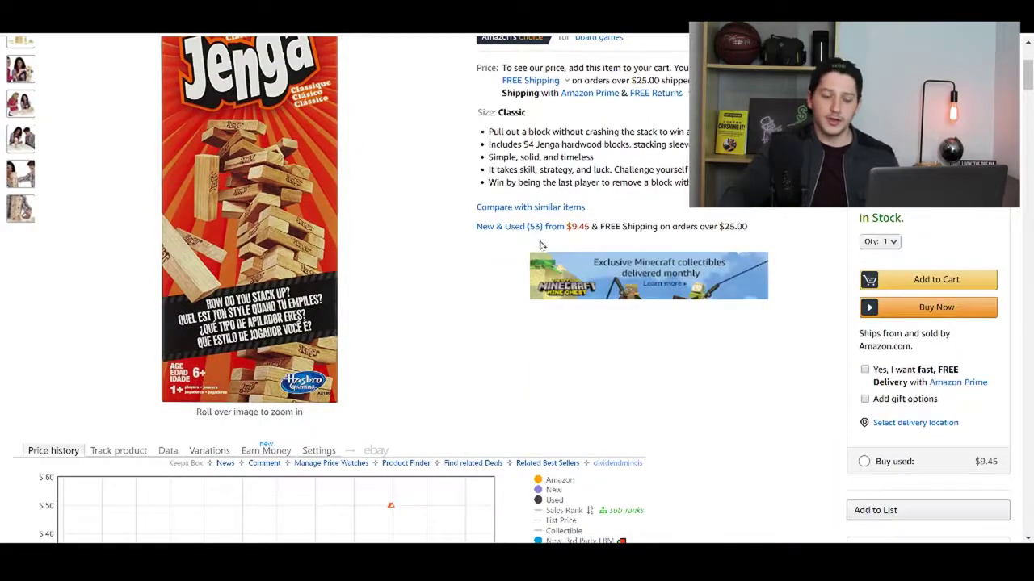
# Open the Jenga new and used offers and scroll to the Insane Market Deals $19.89 offer
pyautogui.click(531, 227)
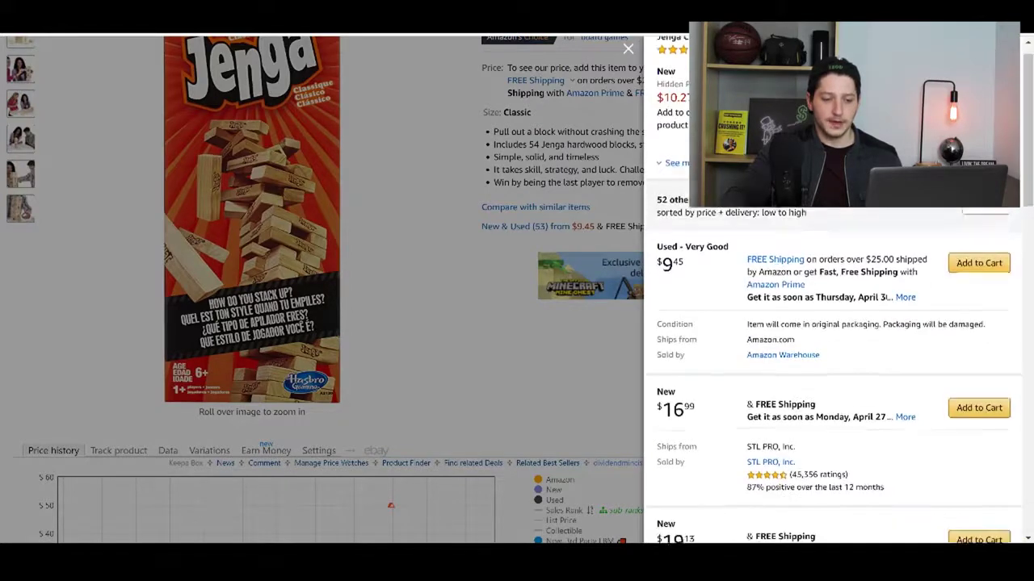
pyautogui.scroll(-7, 806, 275)
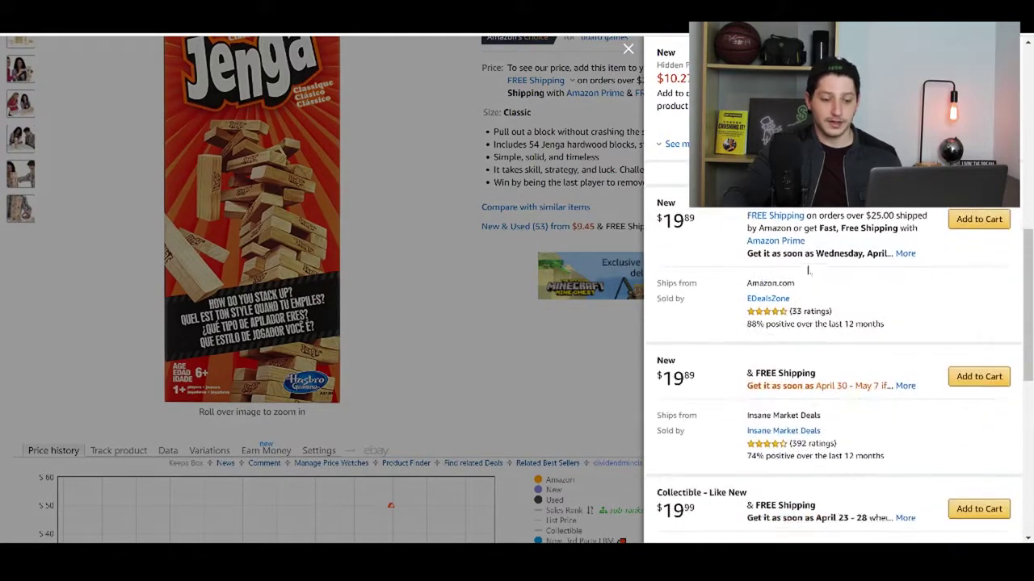
pyautogui.scroll(-2, 806, 274)
pyautogui.scroll(1, 791, 259)
pyautogui.scroll(-1, 781, 314)
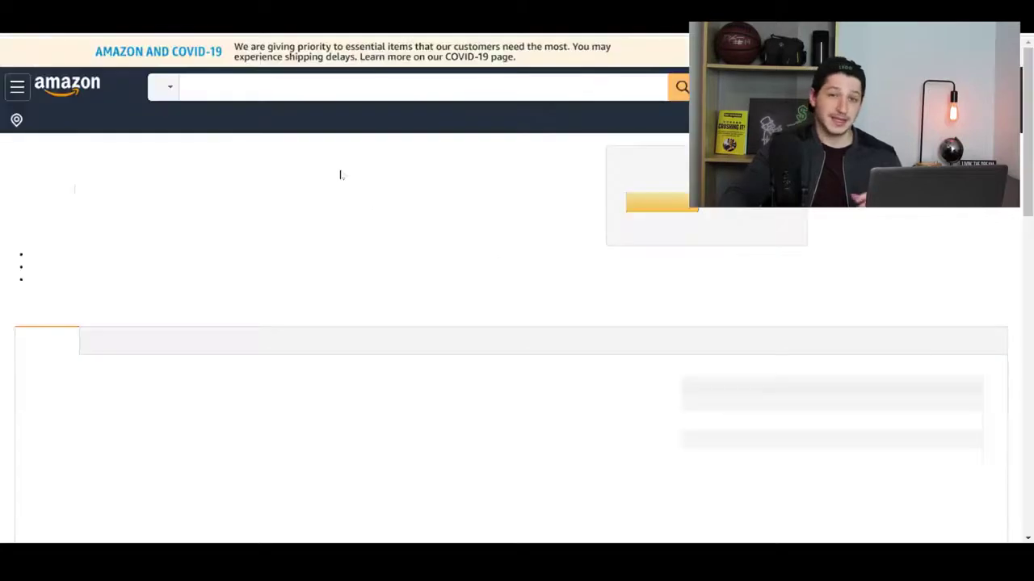
pyautogui.scroll(-2, 444, 242)
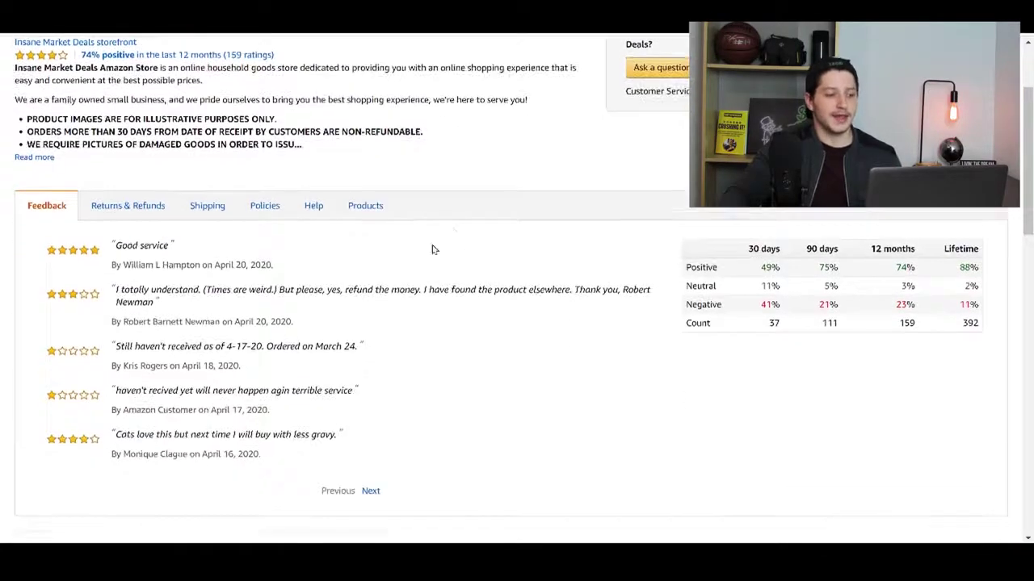
# List all Insane Market Deals products and scroll through them, from Jenga to Purina Pro Plan and Gas-X
pyautogui.click(378, 206)
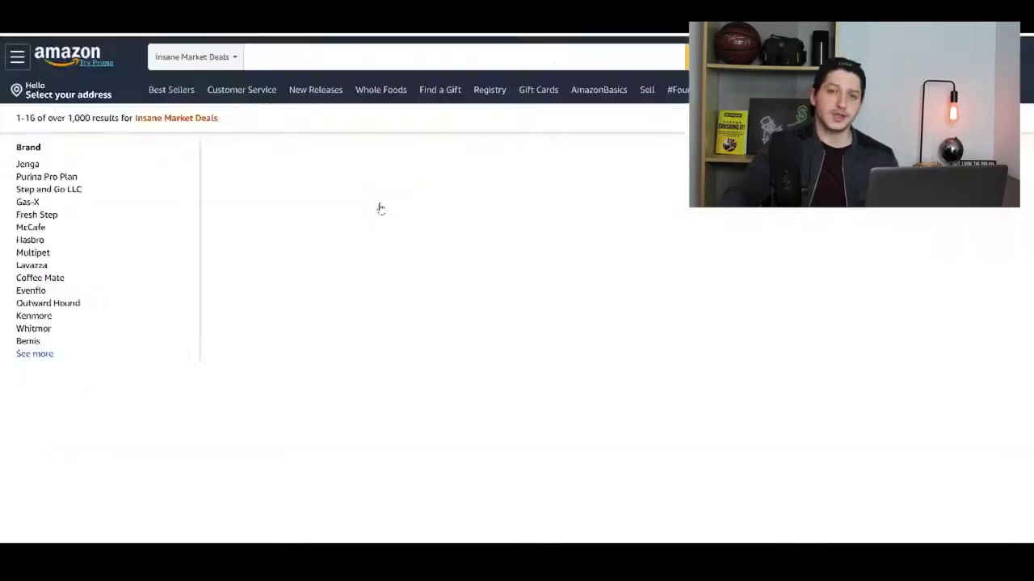
pyautogui.scroll(-3, 452, 210)
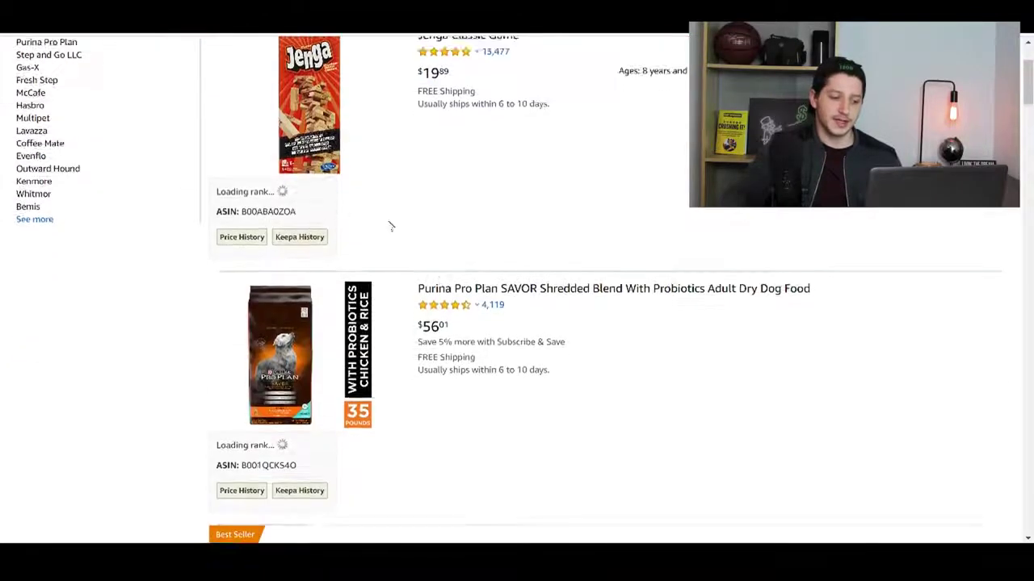
pyautogui.scroll(1, 395, 172)
pyautogui.scroll(1, 371, 178)
pyautogui.scroll(1, 363, 180)
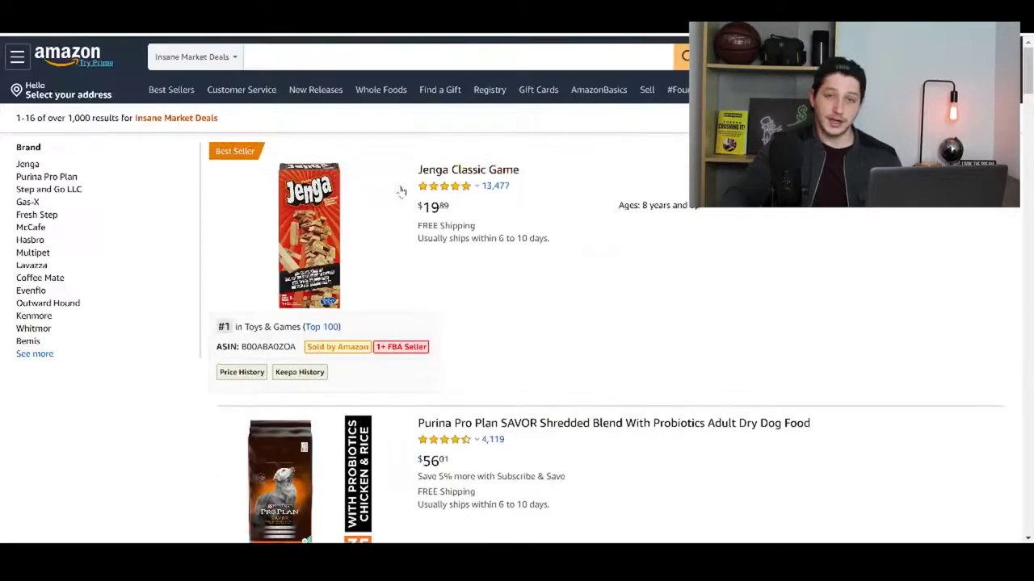
pyautogui.scroll(-3, 387, 202)
pyautogui.scroll(-9, 410, 253)
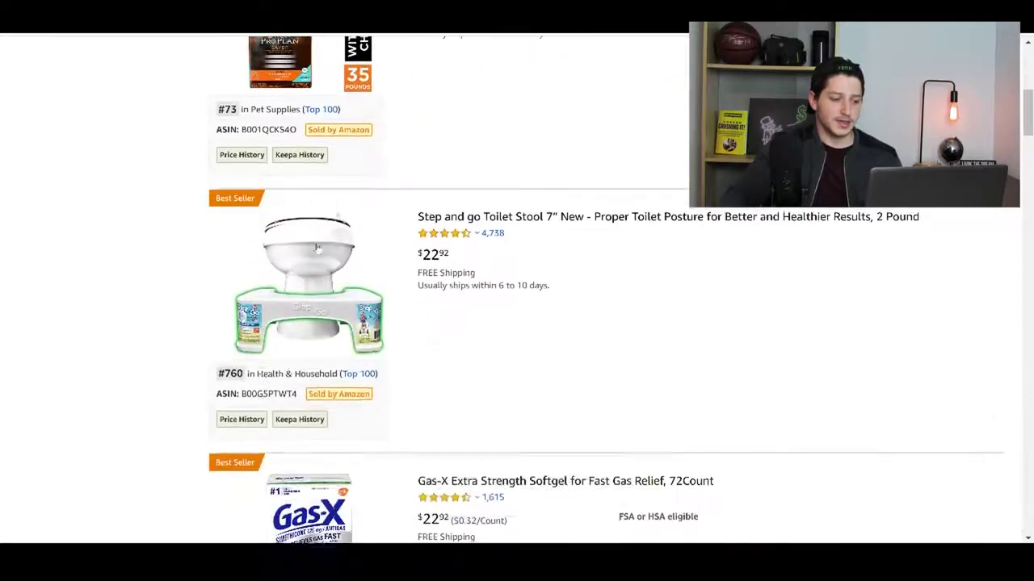
pyautogui.scroll(11, 202, 226)
pyautogui.scroll(1, 159, 207)
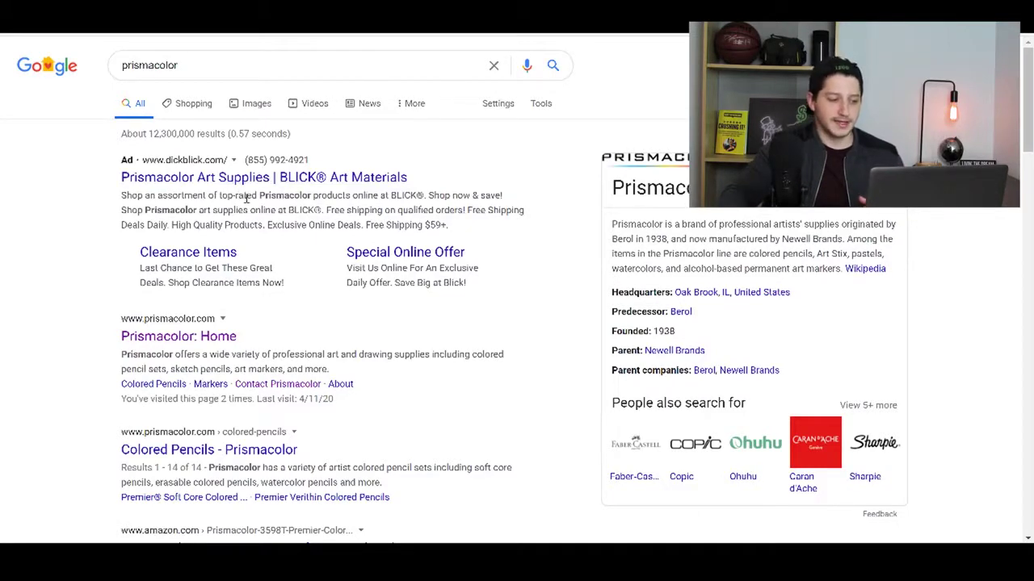
# Scroll the prismacolor Google results down to the 'Prismacolor: Home' link
pyautogui.scroll(-2, 212, 200)
pyautogui.scroll(1, 211, 200)
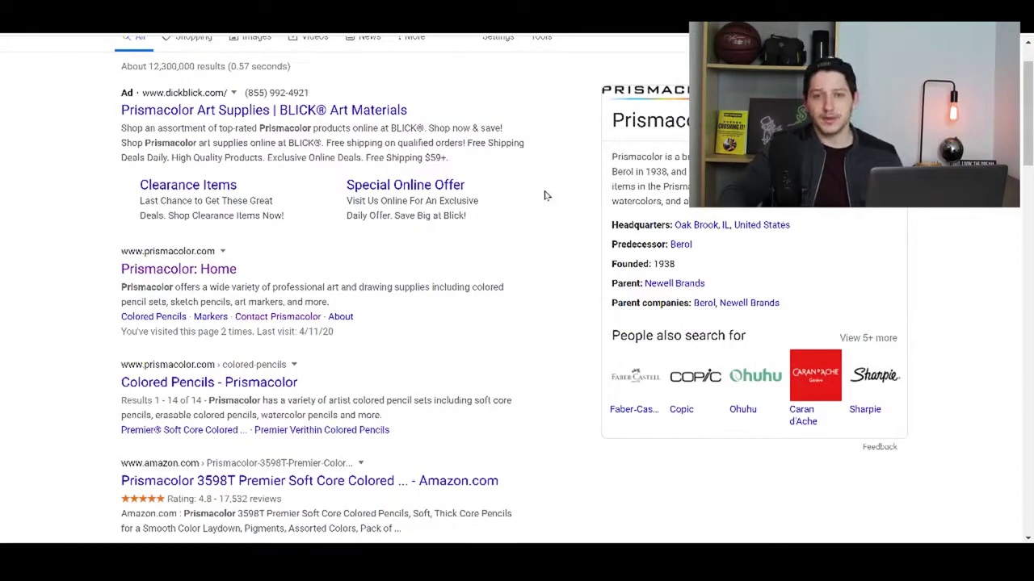
pyautogui.scroll(-2, 516, 231)
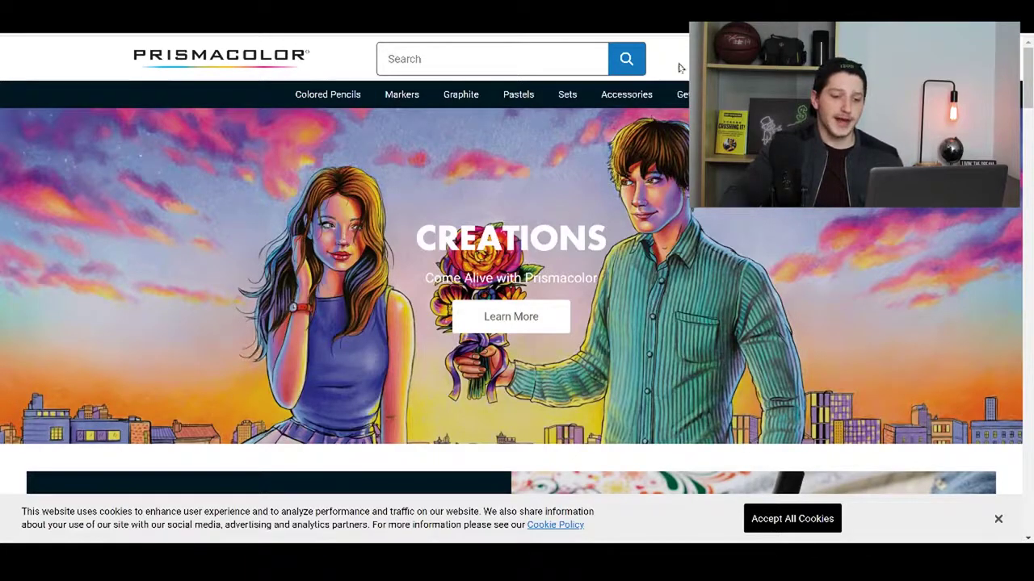
# Open Prismacolor's Contact Us form with United States as country and the wholesale inquiry message
pyautogui.moveTo(1027, 77); pyautogui.dragTo(1027, 485)
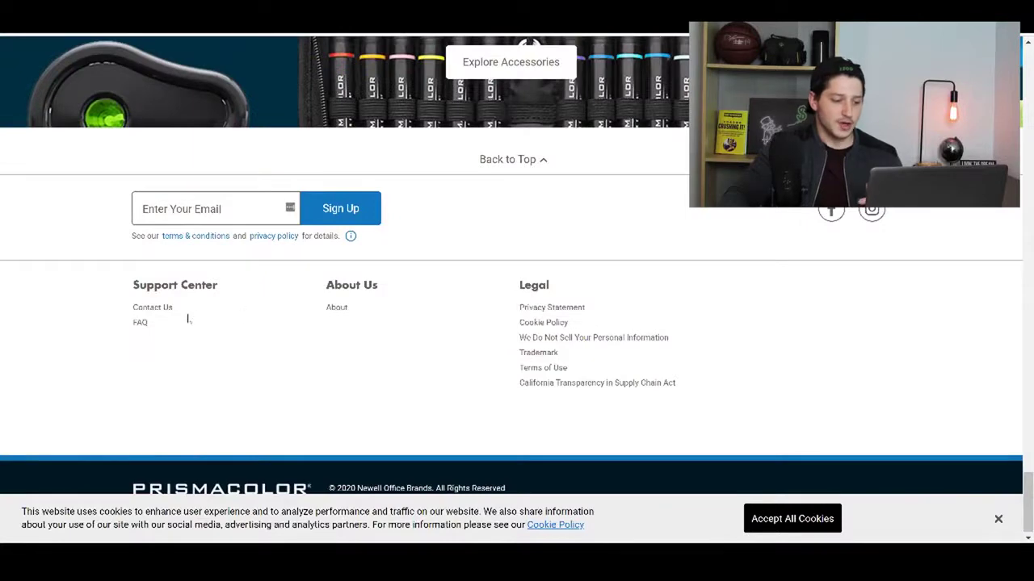
pyautogui.click(153, 308)
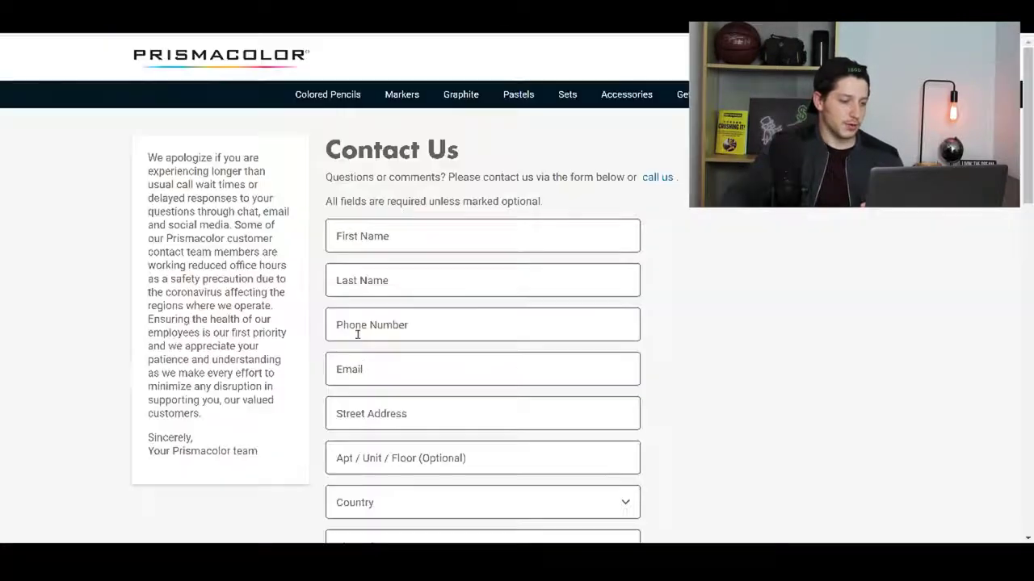
pyautogui.scroll(-15, 437, 519)
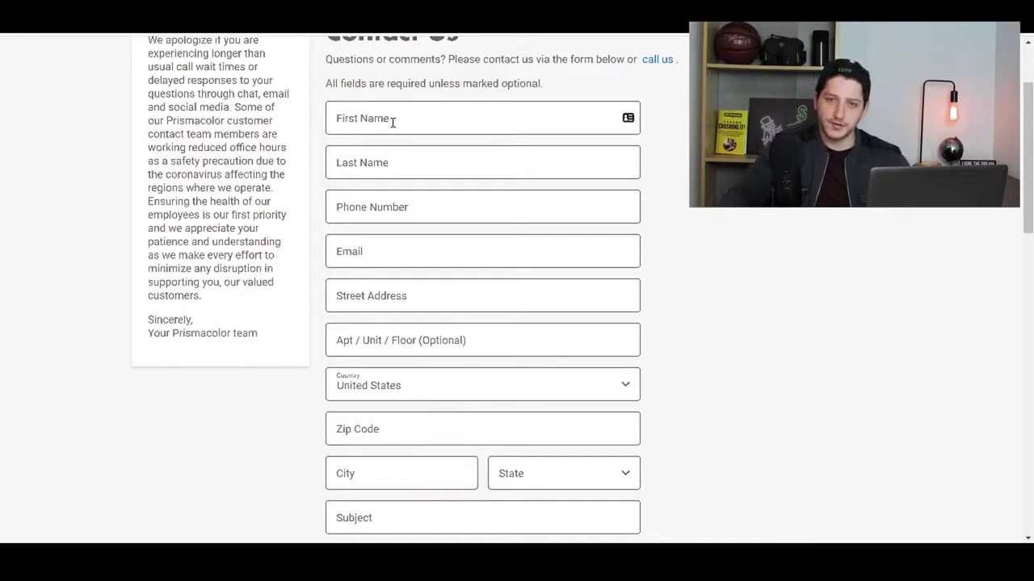
pyautogui.scroll(3, 526, 157)
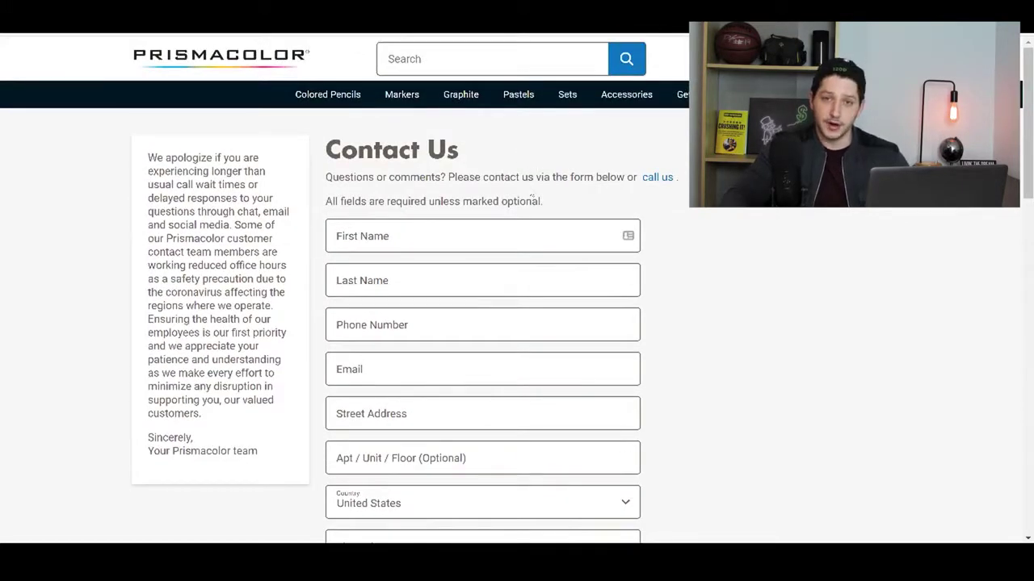
pyautogui.scroll(-3, 529, 172)
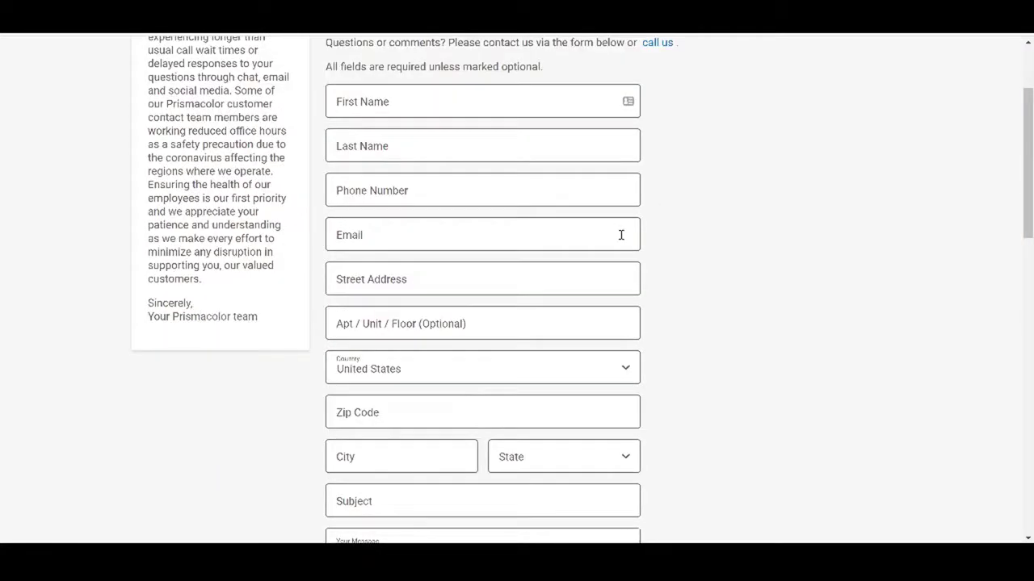
pyautogui.scroll(-2, 625, 235)
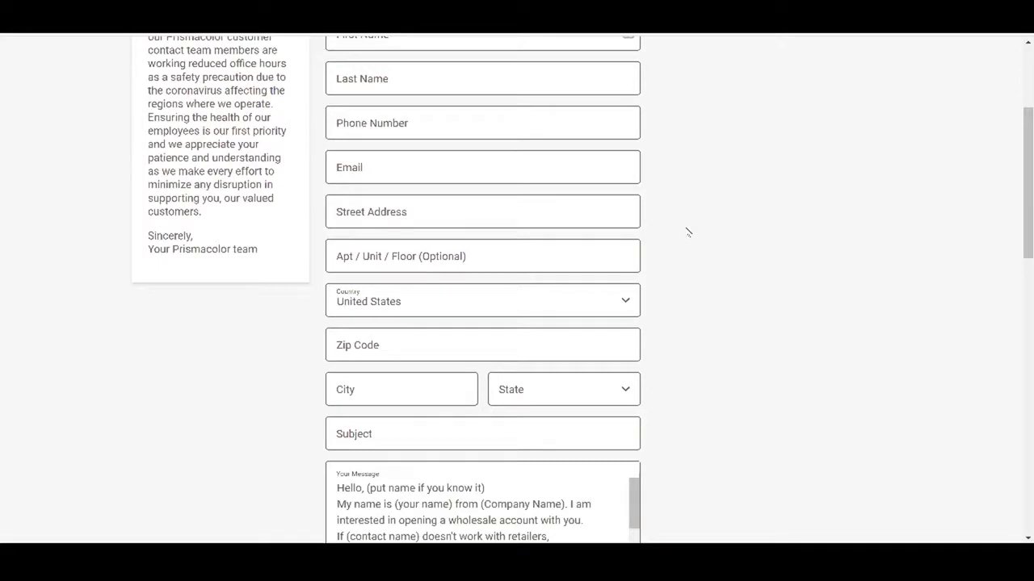
# Check the closing lines of the Your Message text asking about authorized distributors
pyautogui.scroll(-5, 686, 232)
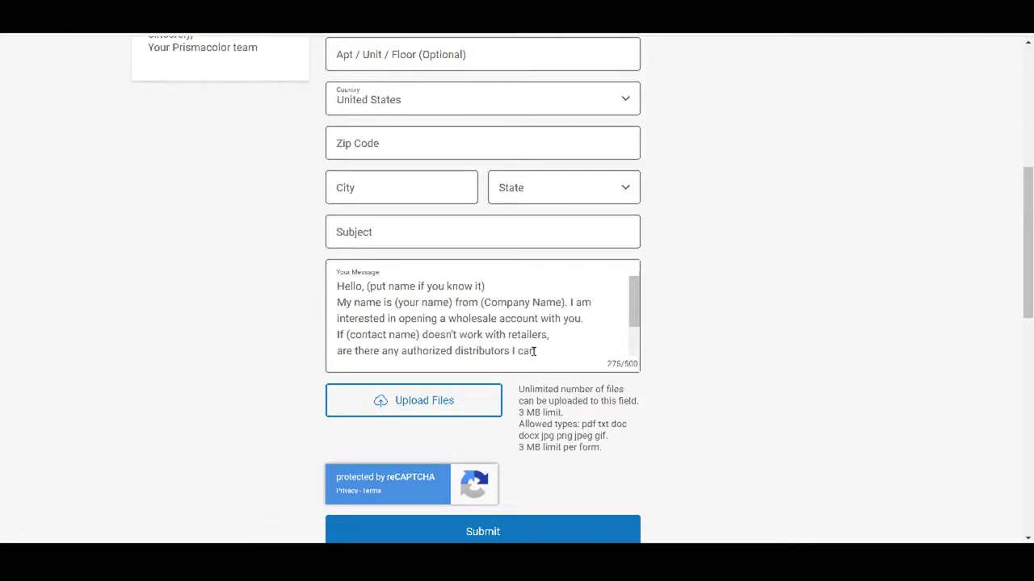
pyautogui.scroll(-2, 532, 354)
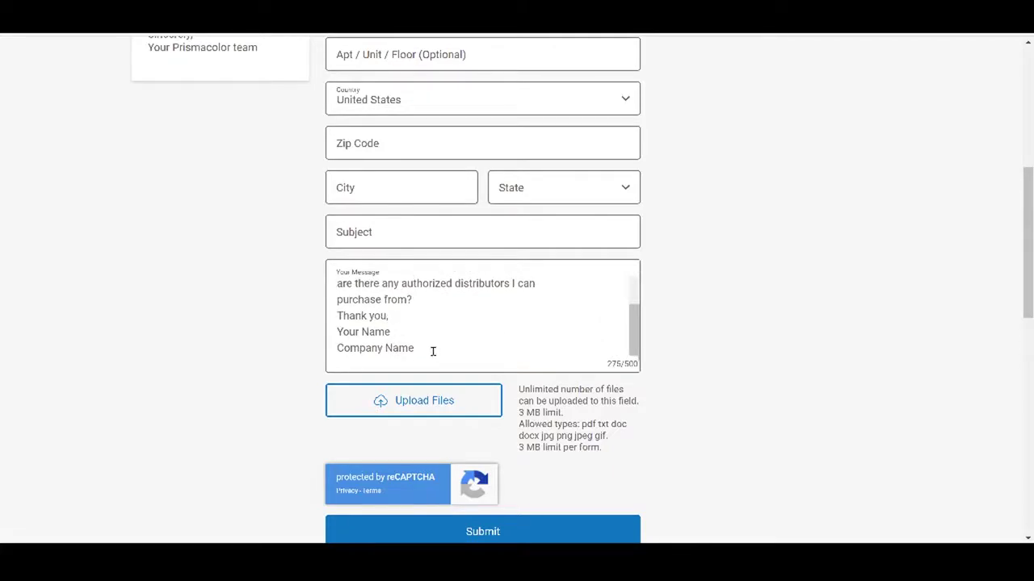
pyautogui.scroll(-1, 440, 350)
pyautogui.scroll(-2, 441, 350)
pyautogui.scroll(3, 293, 302)
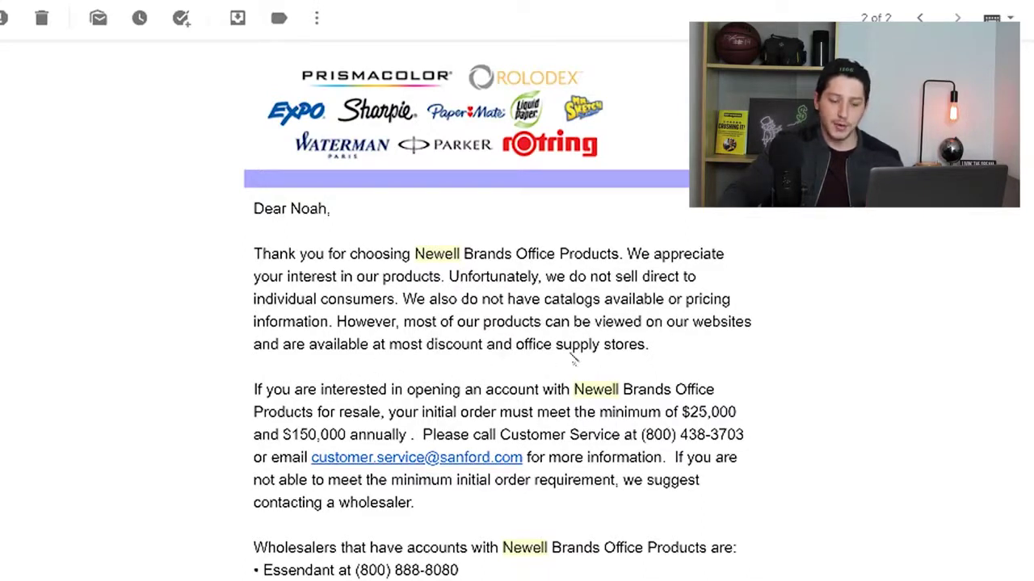
# Scroll the Newell Brands reply down to the wholesalers list with phone numbers
pyautogui.scroll(-2, 671, 365)
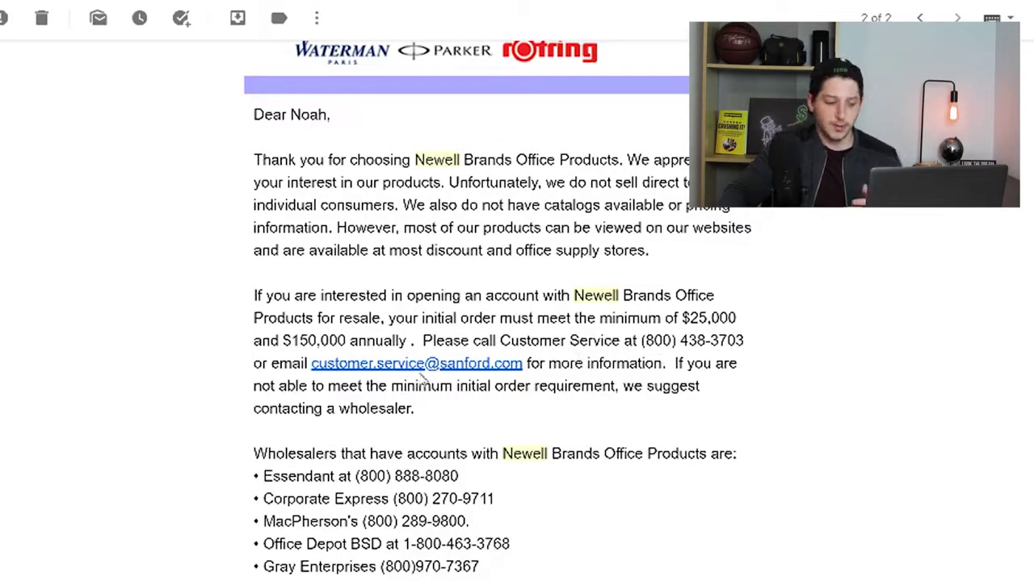
pyautogui.scroll(-1, 438, 382)
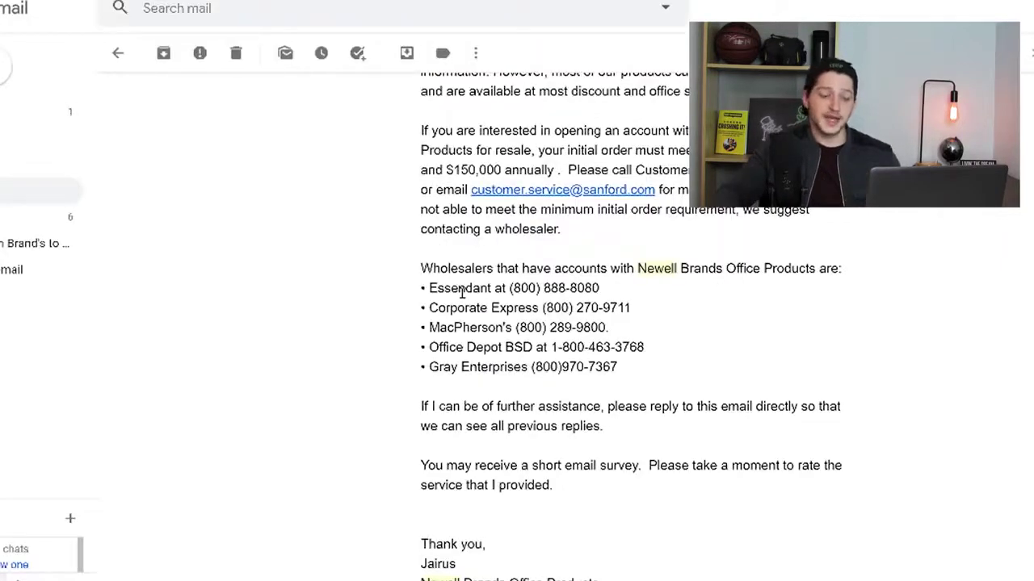
# Select Essendant in the reply, look it up on Google, and return to its search results
pyautogui.doubleClick(462, 292)
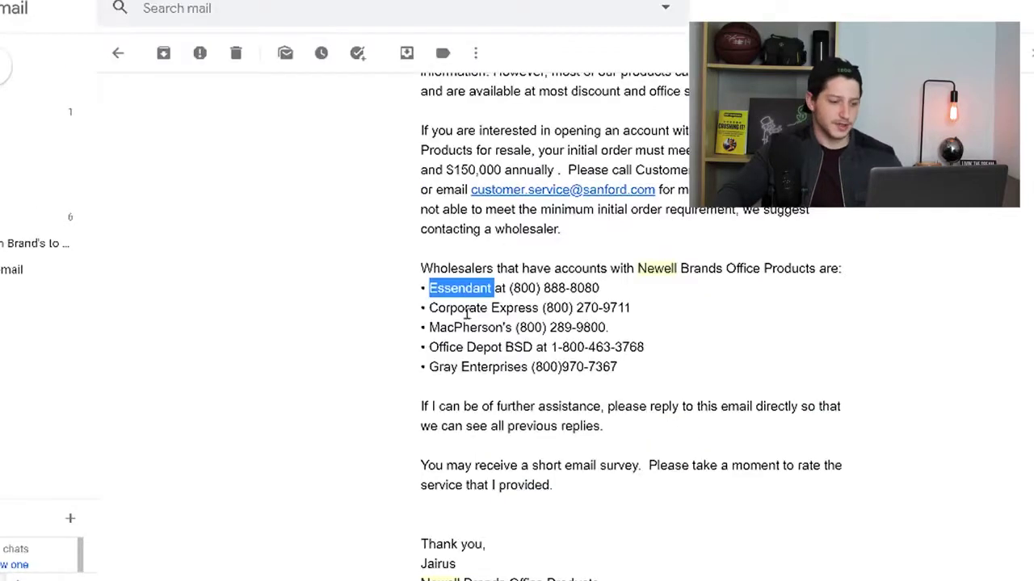
pyautogui.moveTo(429, 310); pyautogui.dragTo(541, 307)
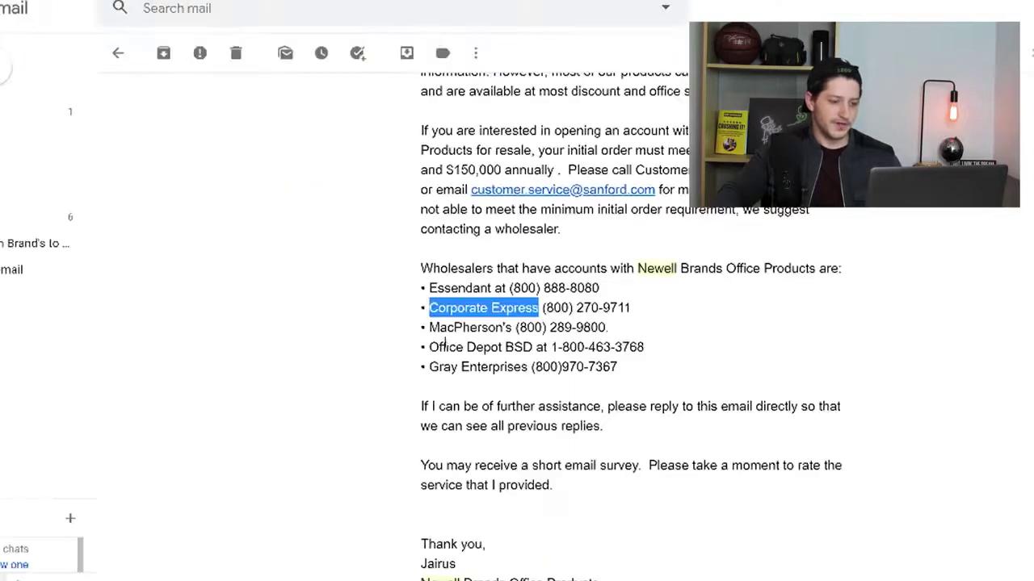
pyautogui.moveTo(424, 327); pyautogui.dragTo(428, 327)
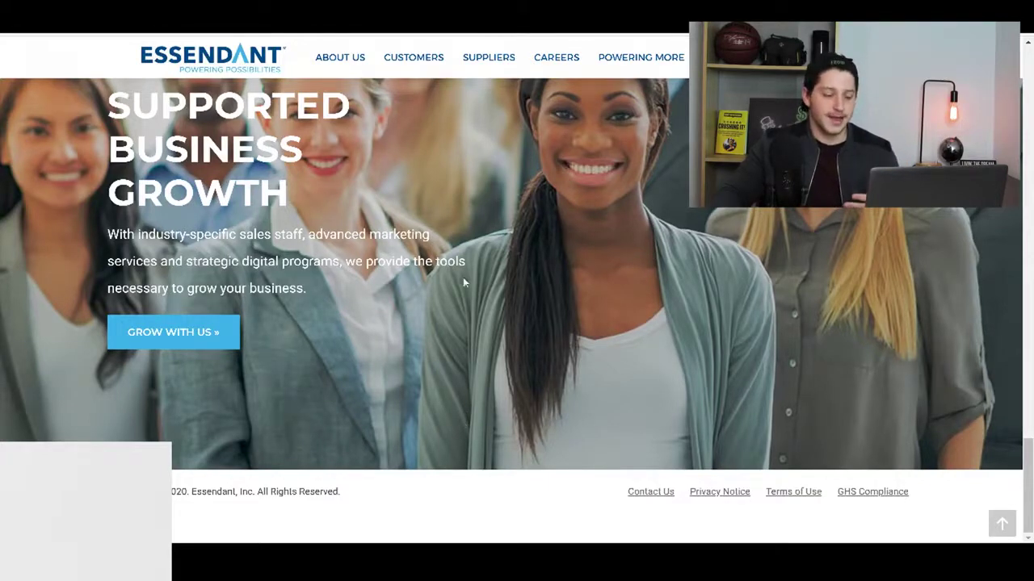
pyautogui.hotkey('alt', 'Left')
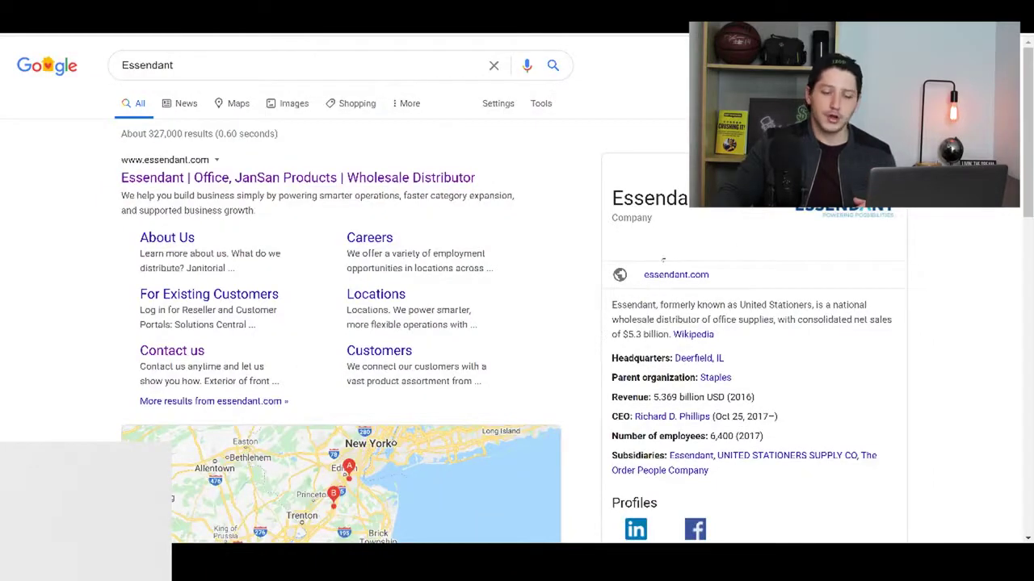
pyautogui.scroll(-2, 522, 302)
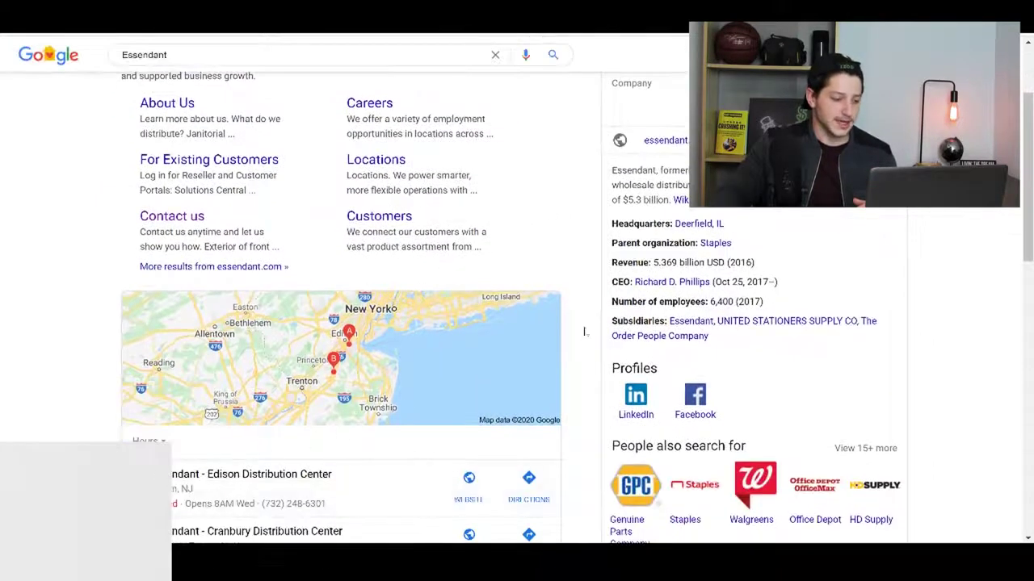
pyautogui.scroll(2, 319, 253)
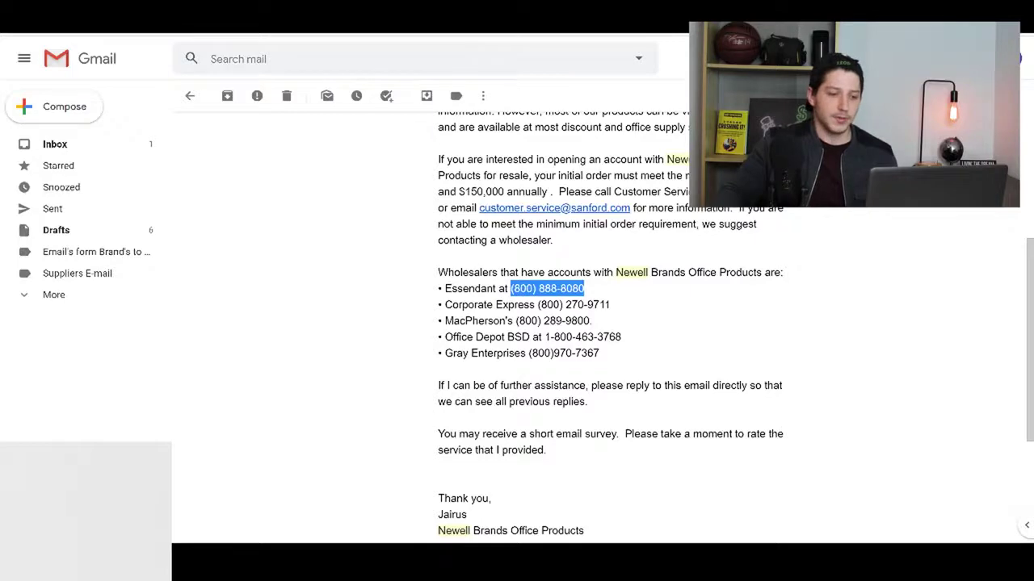
pyautogui.hotkey('ctrl', 'Tab')
pyautogui.scroll(3, 431, 266)
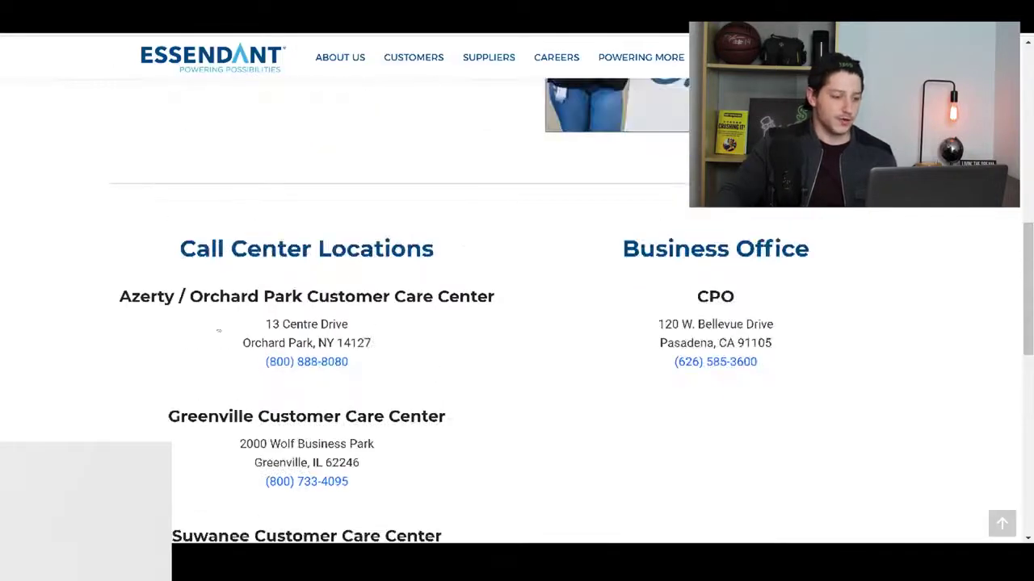
pyautogui.scroll(-2, 237, 334)
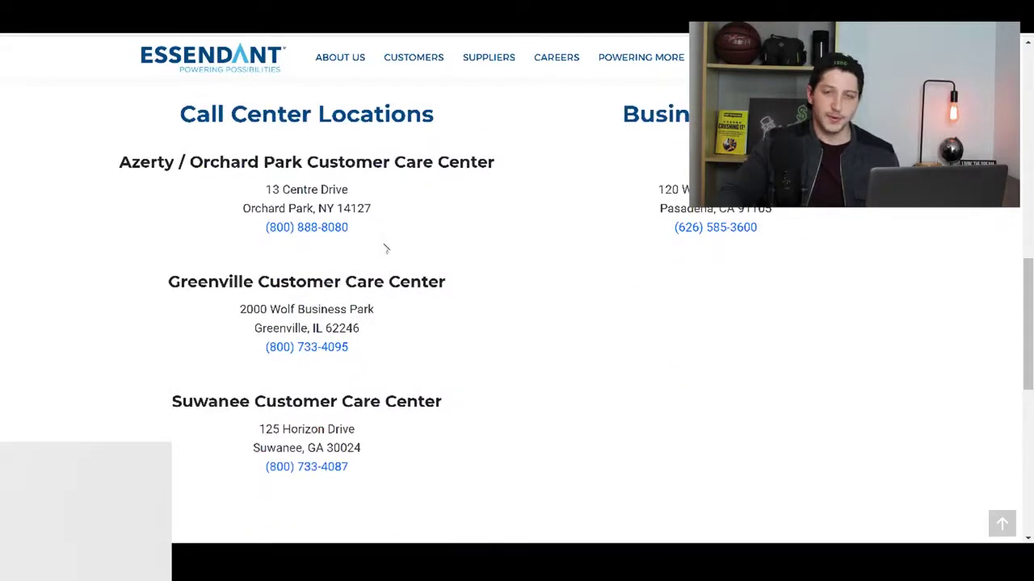